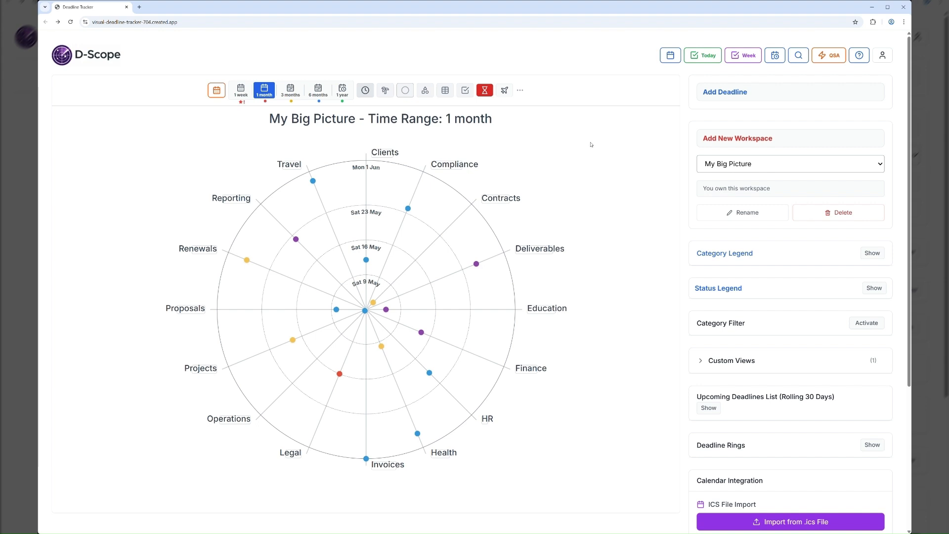
Create a new workspace named "New Workspace".
left_click(748, 143)
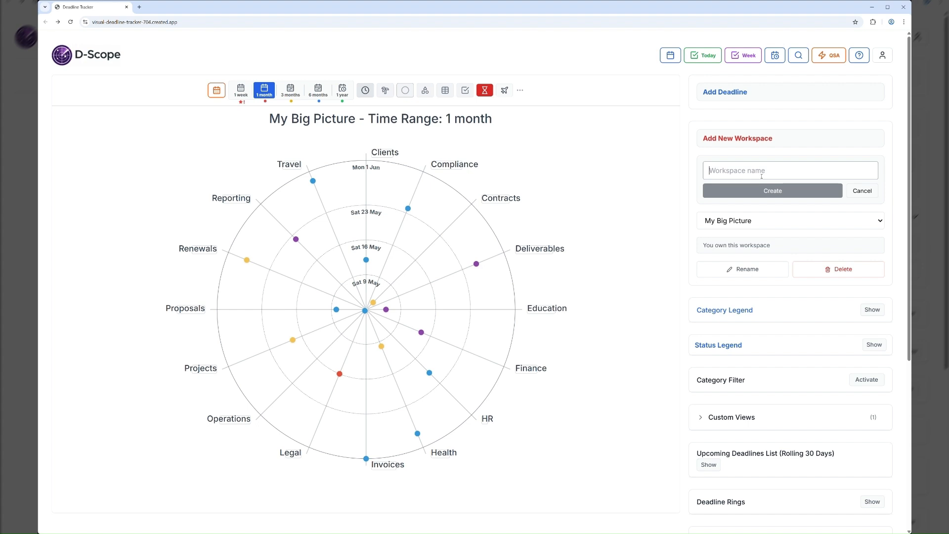
type("New ")
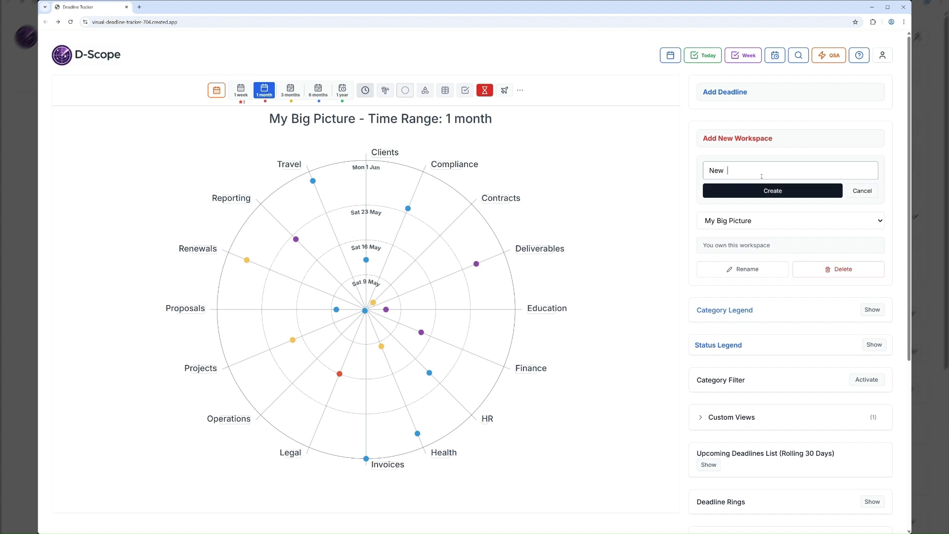
type("Workspace")
left_click(766, 192)
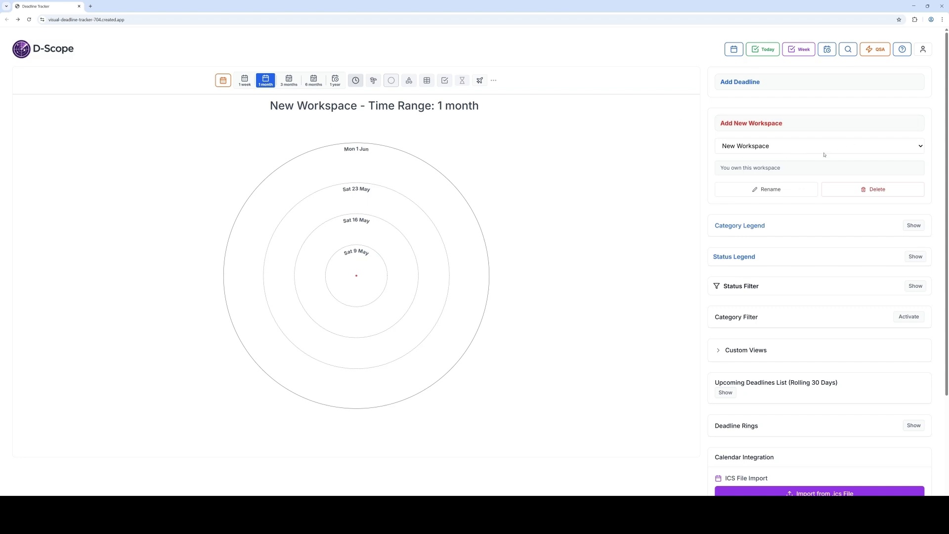
View the list of available workspaces without switching to another one.
left_click(910, 149)
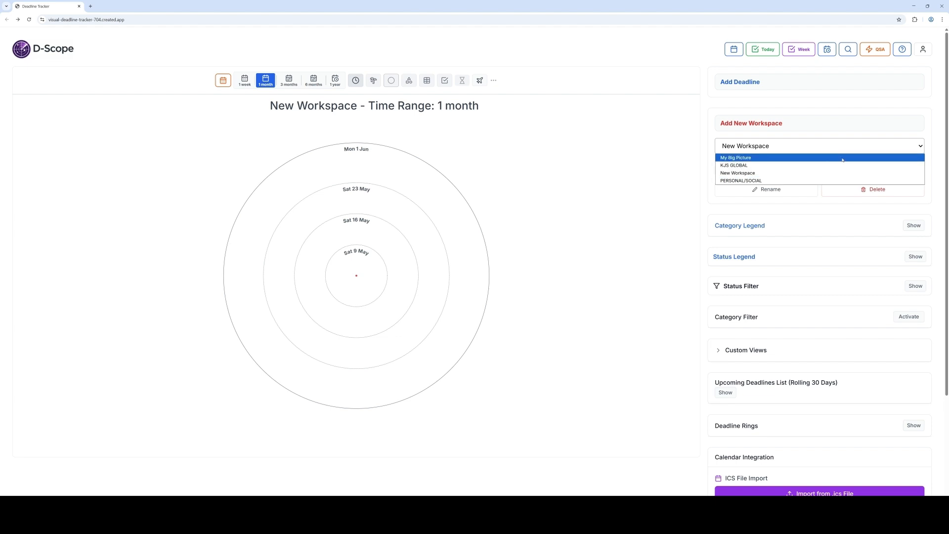
left_click(592, 174)
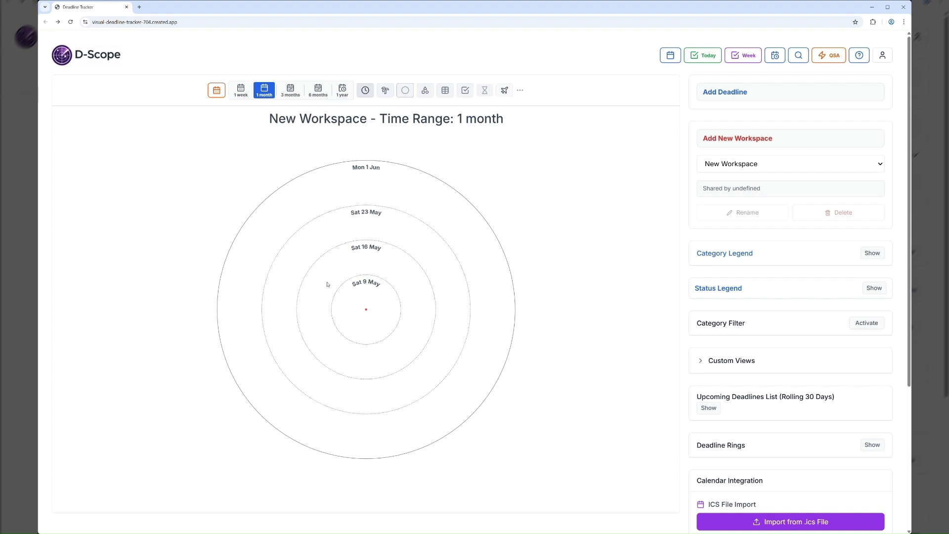
Look at the contents of the workspace's Category Legend and Status Legend, collapsing each one again.
left_click(878, 255)
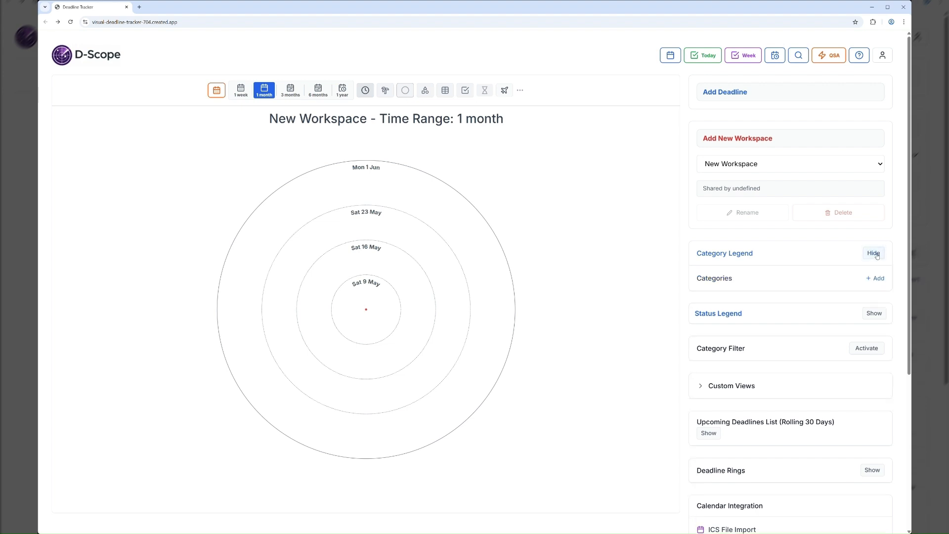
left_click(873, 254)
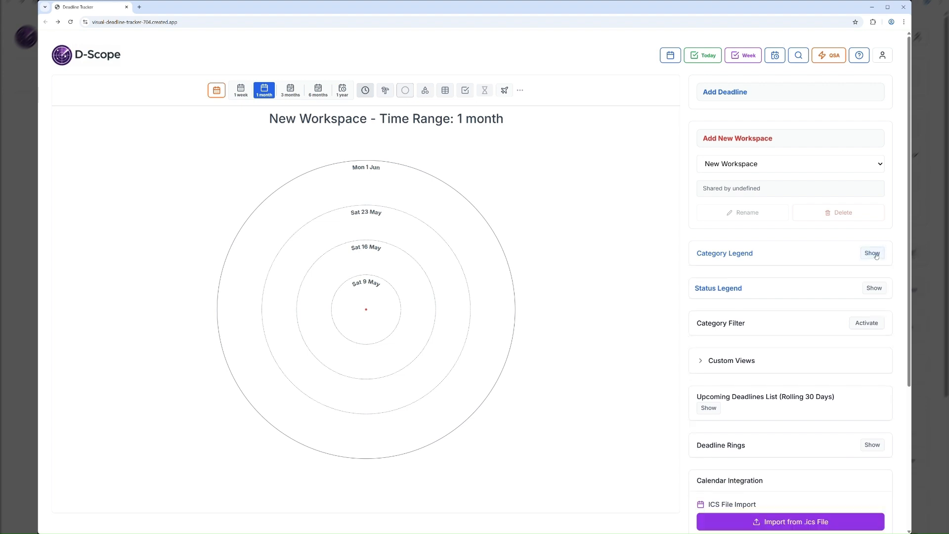
left_click(877, 290)
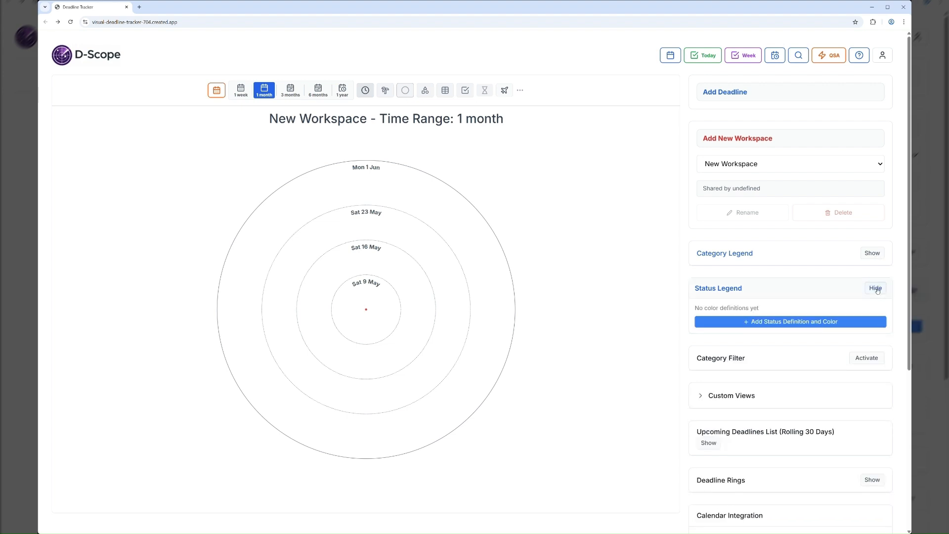
left_click(877, 290)
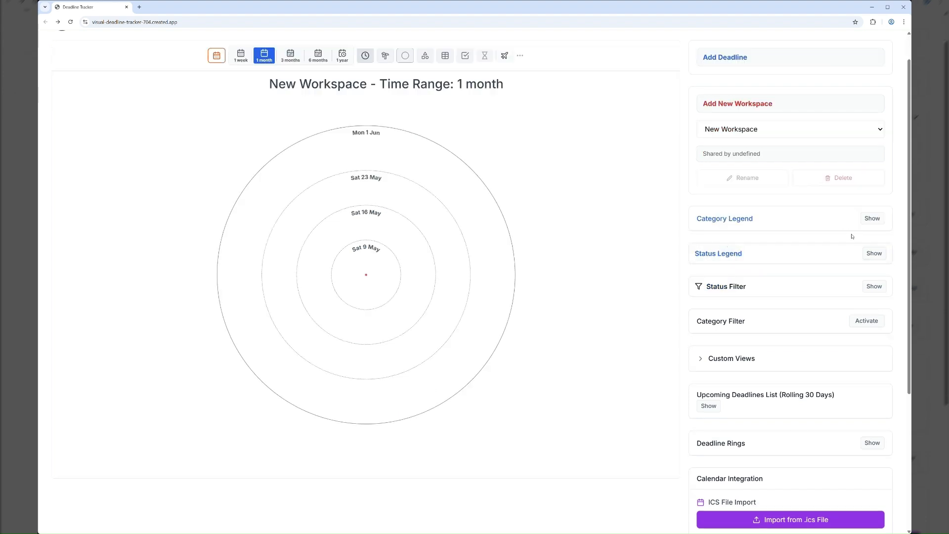
Add a category named "Board Meetings" to the Category Legend.
left_click(873, 219)
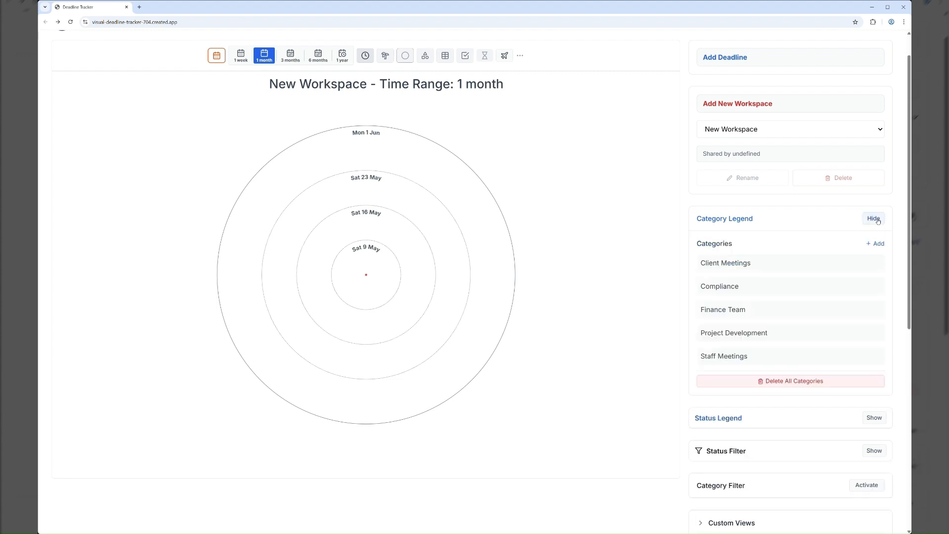
left_click(880, 245)
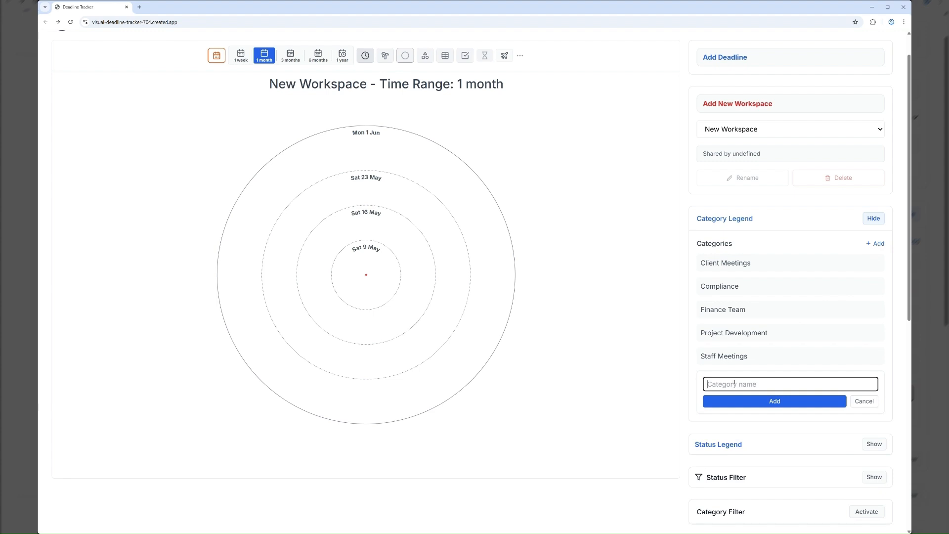
type("Board Meetings")
left_click(790, 404)
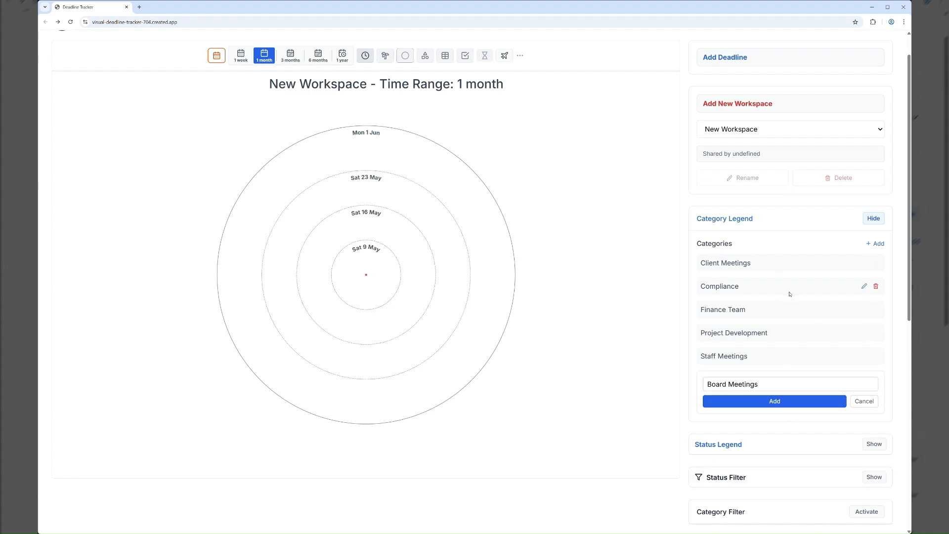
Add a status definition labelled "Completed" with a green color to the Status Legend.
scroll(804, 305, "down", 1)
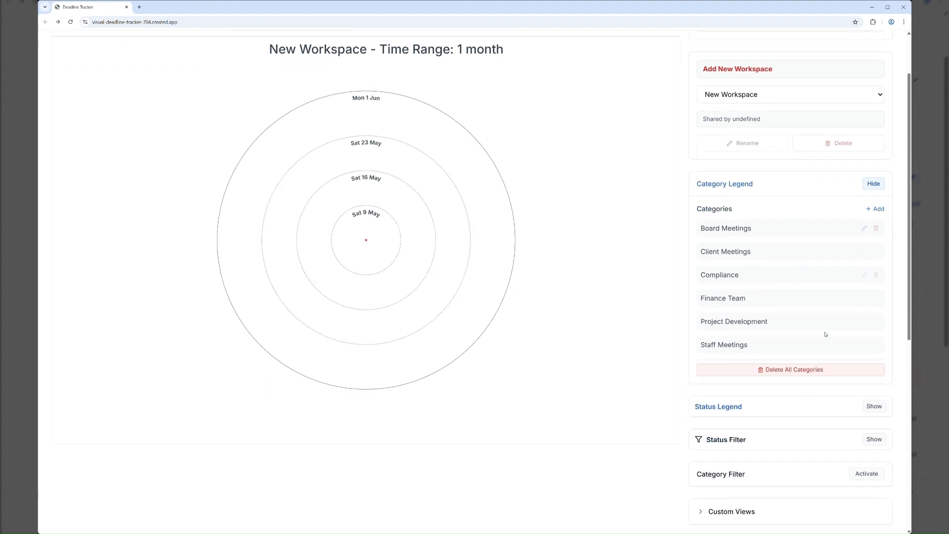
left_click(874, 406)
scroll(833, 395, "down", 3)
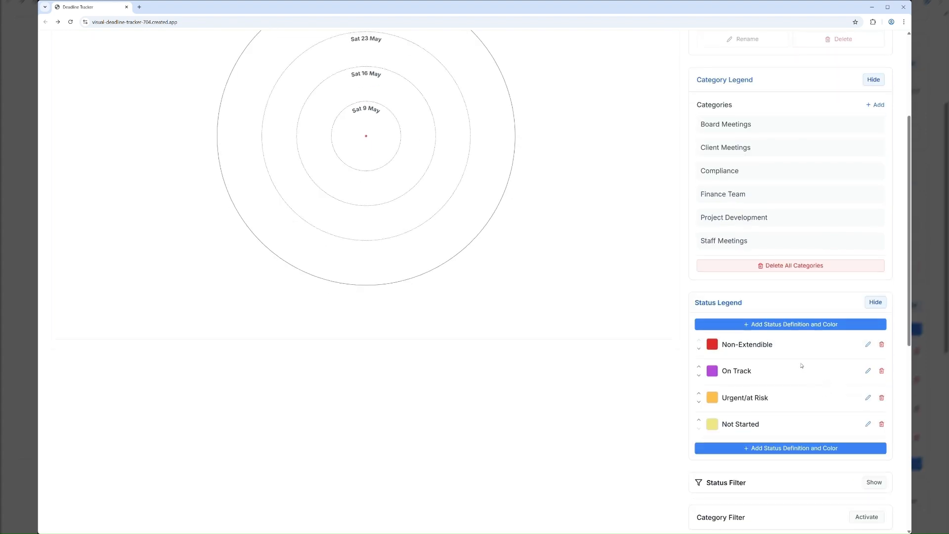
left_click(780, 326)
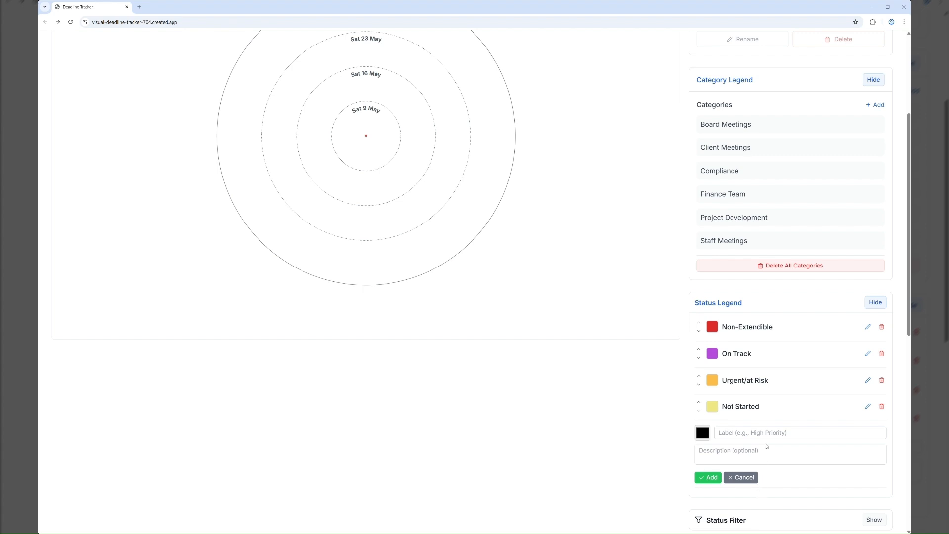
left_click(737, 431)
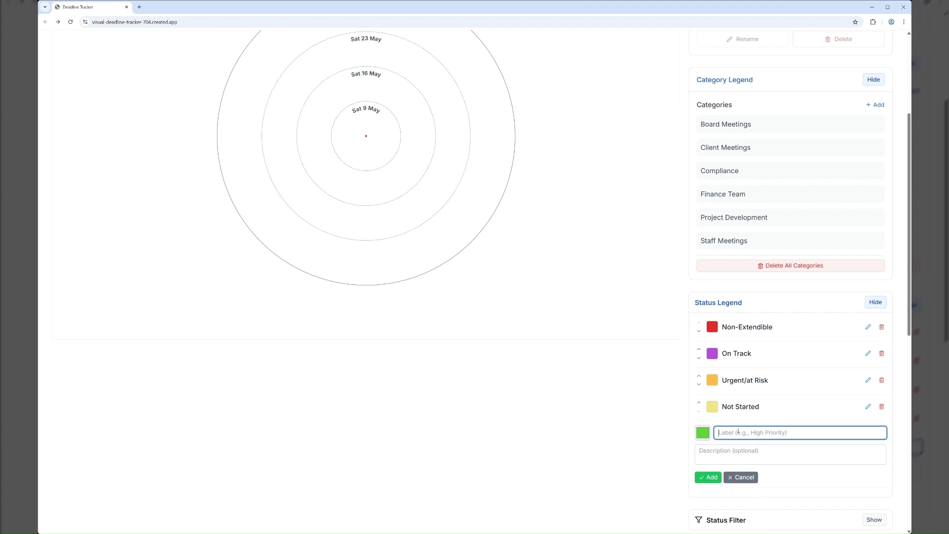
type("Completed")
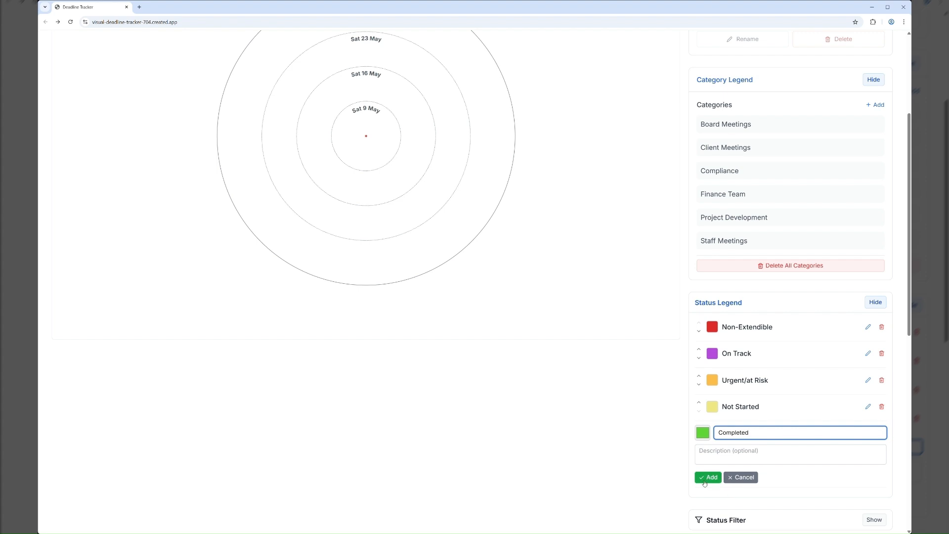
left_click(710, 478)
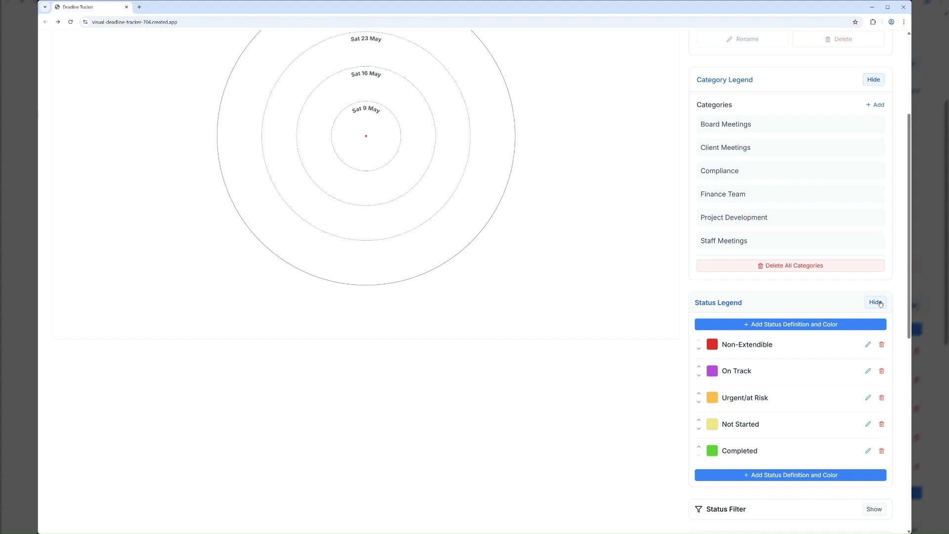
Collapse the Status Legend and the Category Legend.
left_click(875, 302)
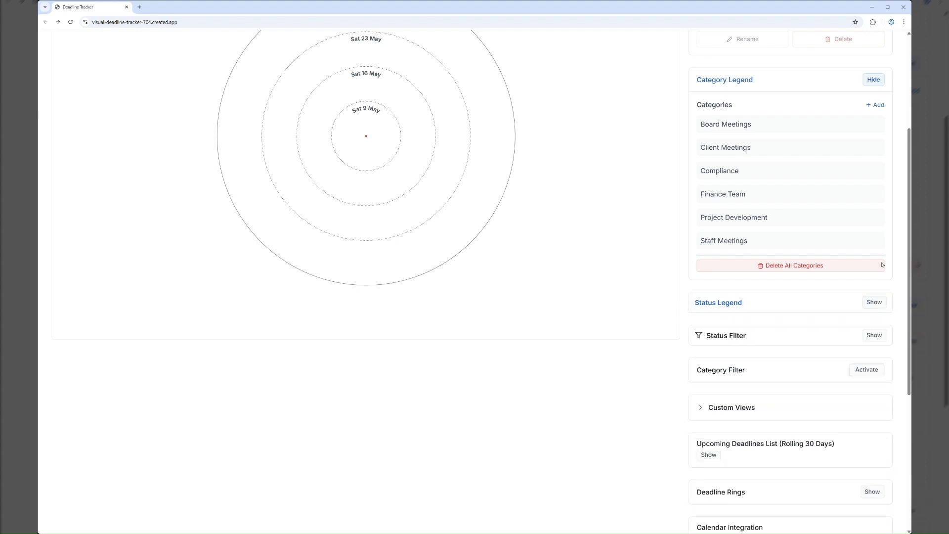
left_click(873, 80)
scroll(652, 163, "up", 3)
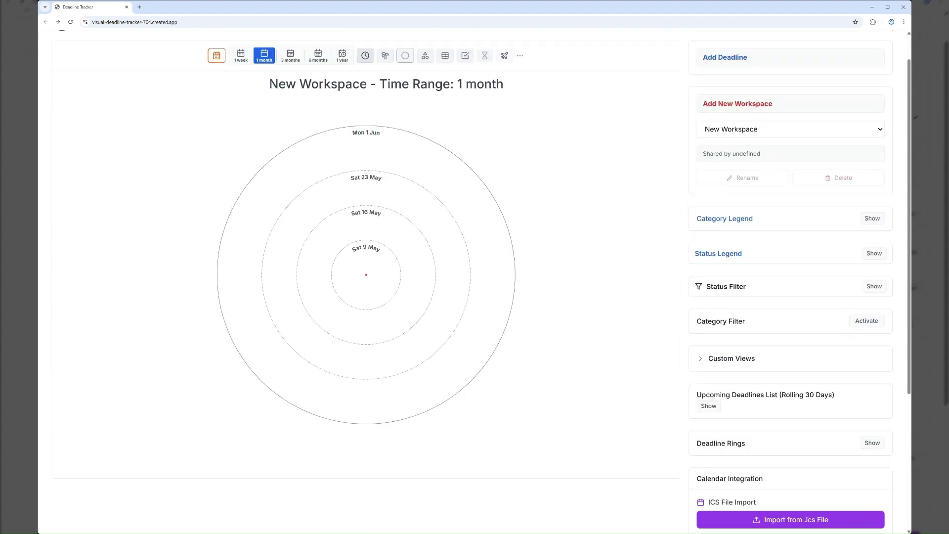
scroll(487, 192, "up", 1)
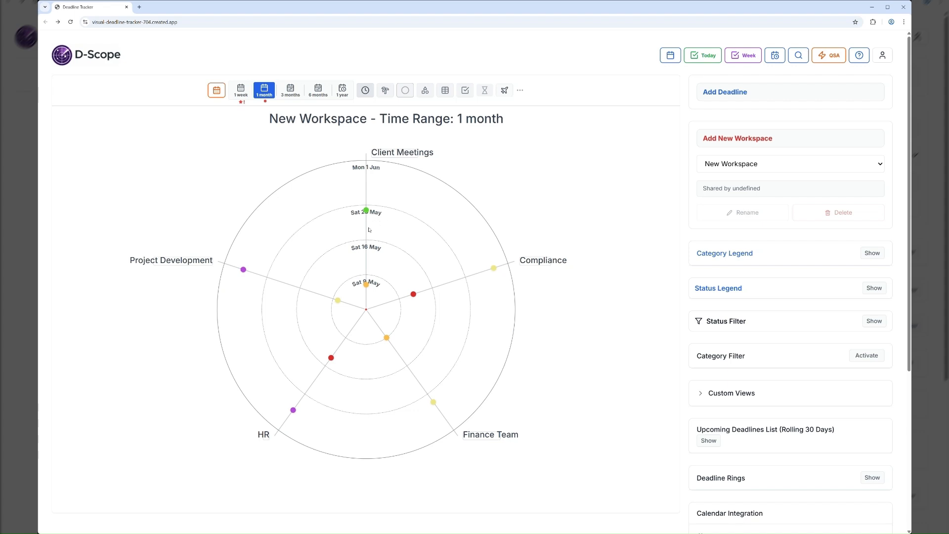
Add a deadline in the Board Meetings category titled "Annual presentation to the board", dated 14/05/2026, with the Non-Extendible status.
mouse_move(367, 214)
left_click(741, 95)
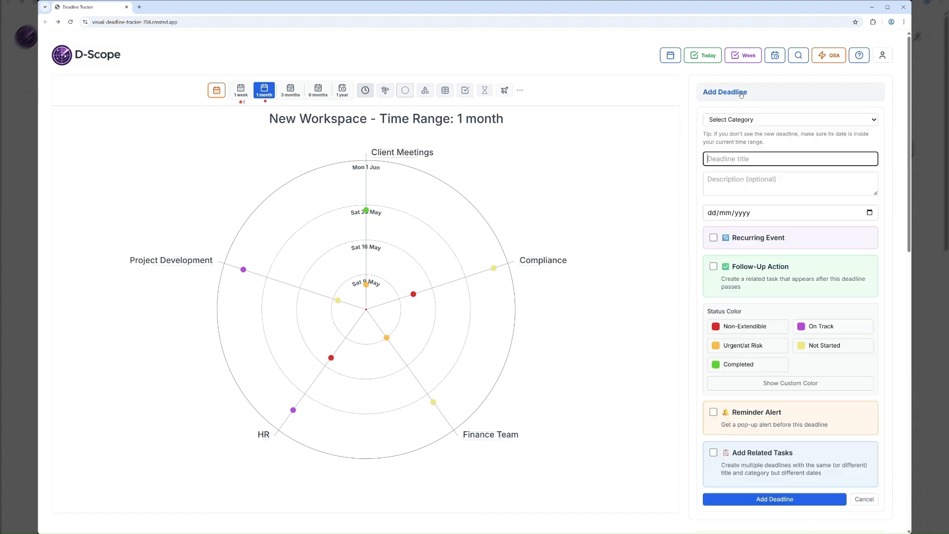
left_click(748, 120)
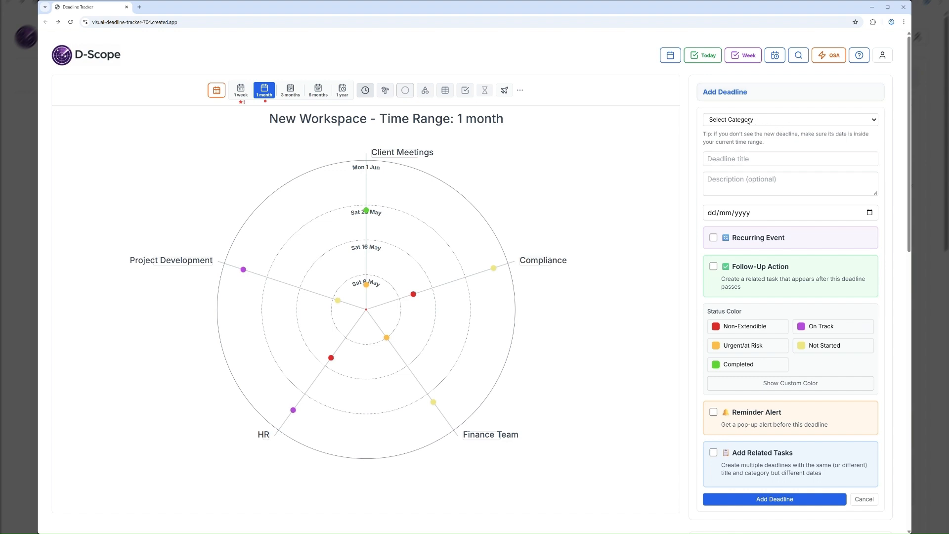
left_click(731, 140)
left_click(733, 159)
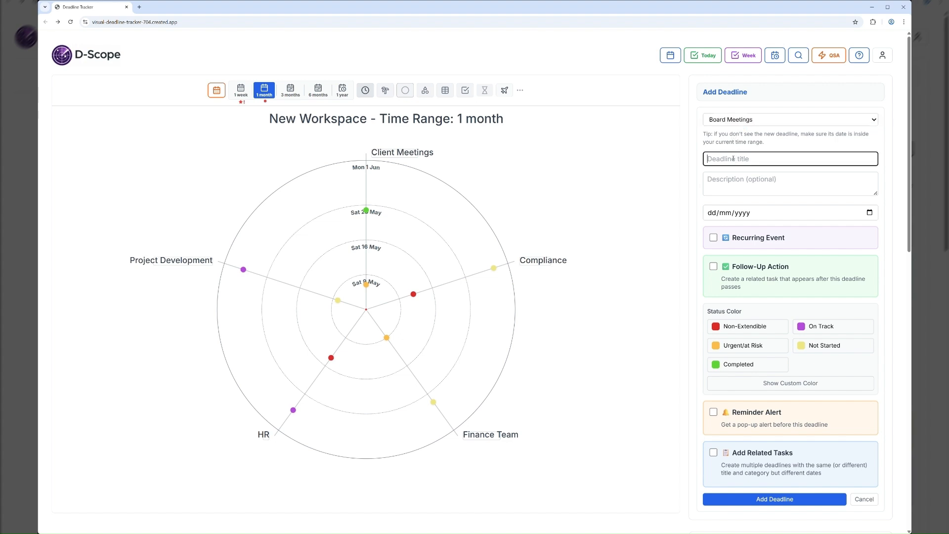
type("Annual presentation to the board")
left_click(711, 213)
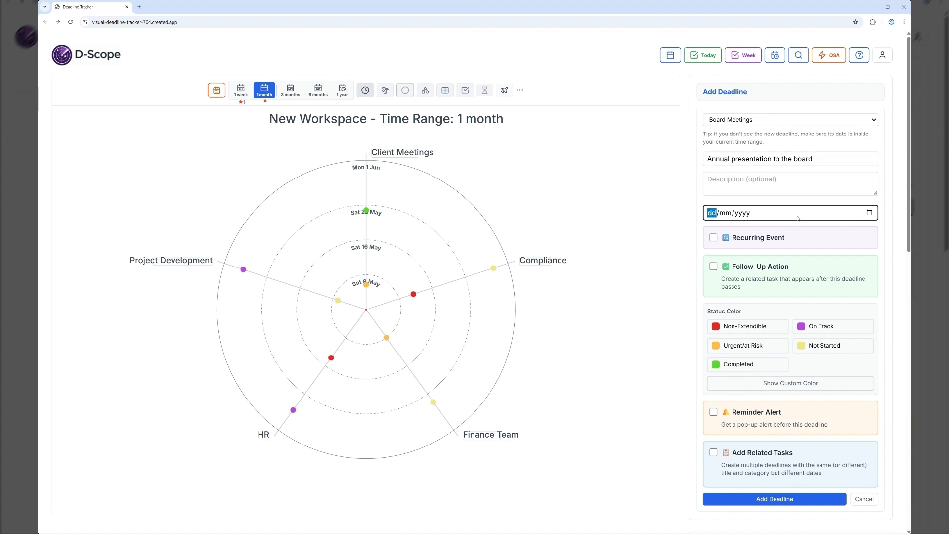
type("14/05/2026")
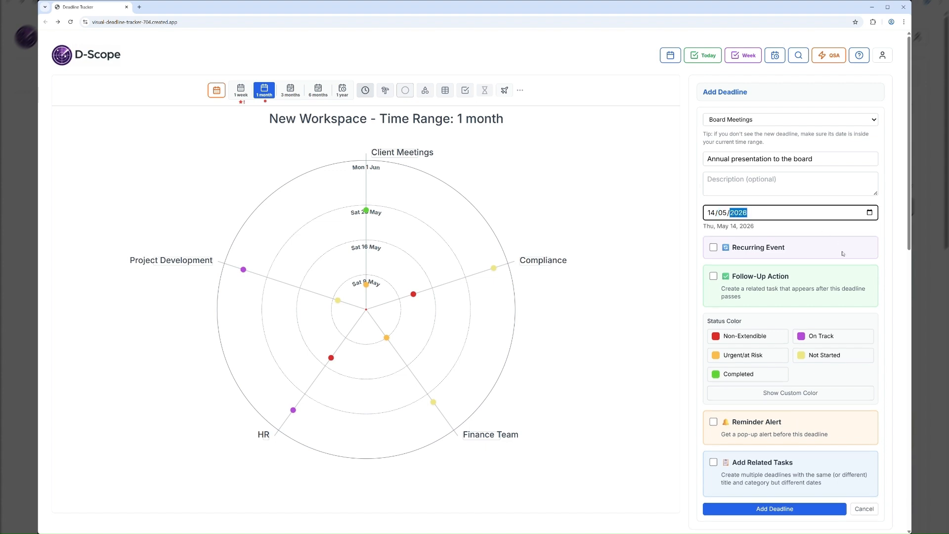
left_click(736, 338)
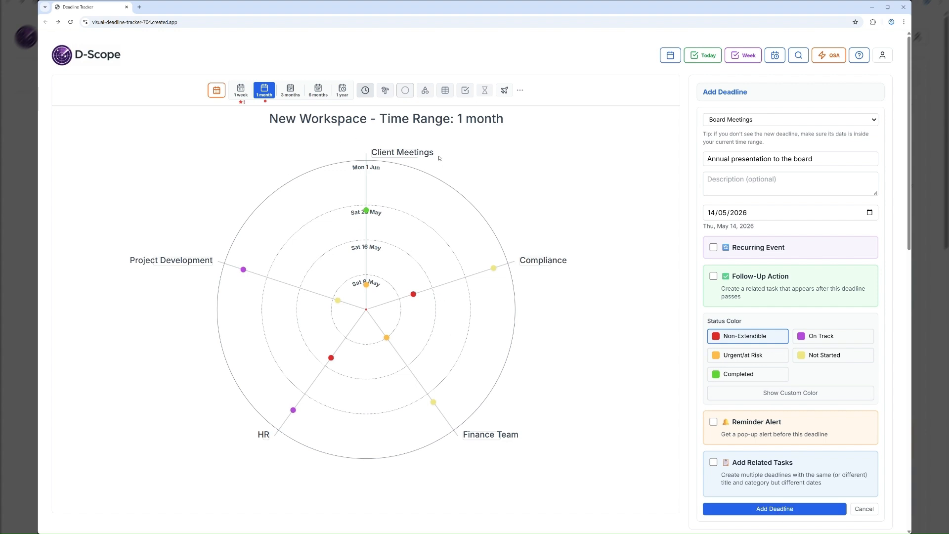
left_click(779, 509)
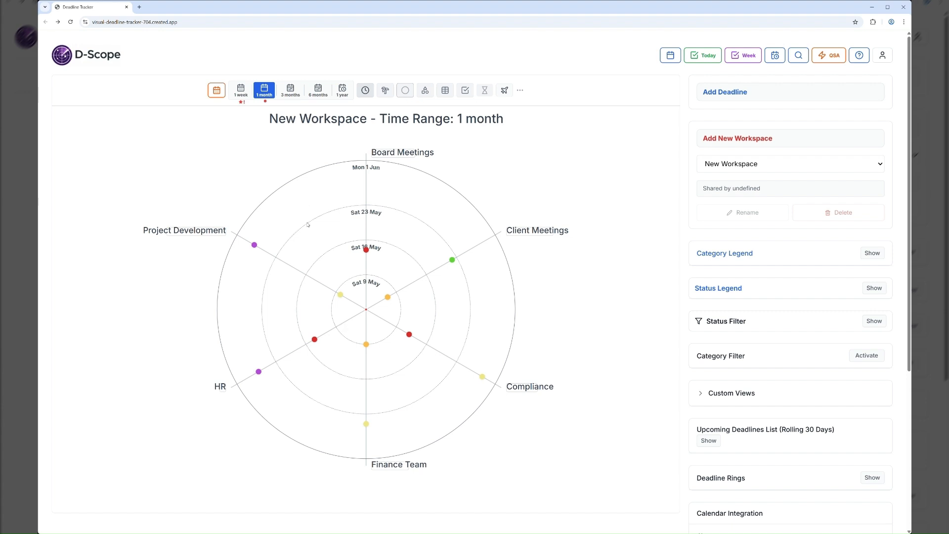
View the deadlines over the 1 week range, return to 1 month and inspect the Board Meetings deadline.
left_click(240, 91)
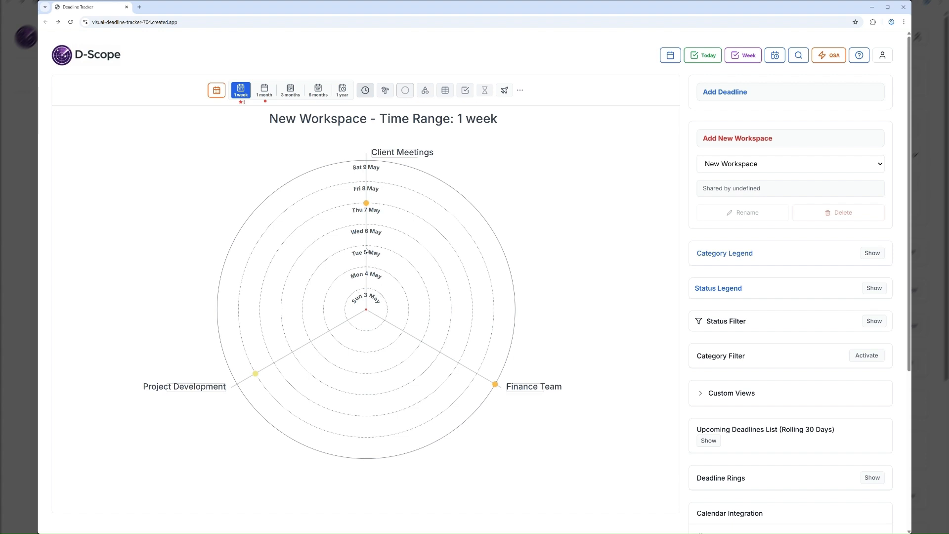
left_click(268, 92)
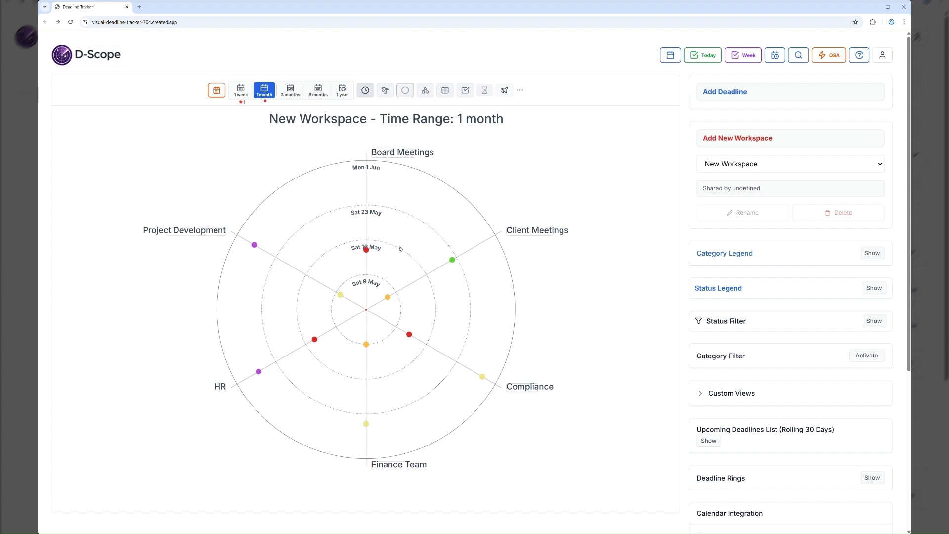
mouse_move(367, 254)
Change the status of the Client Meetings deadline "Maxim & Clark Proposal due" to On Track and save it.
left_click(388, 297)
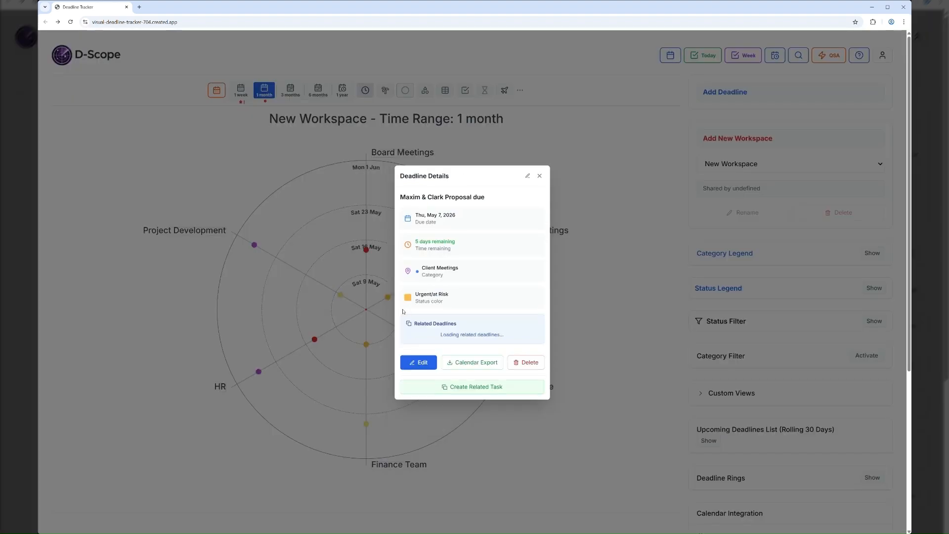
left_click(422, 383)
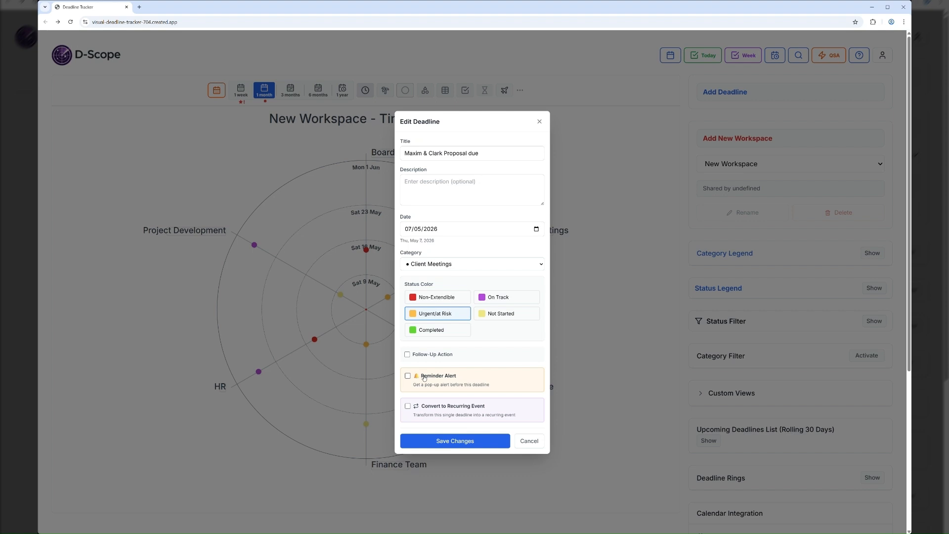
left_click(496, 297)
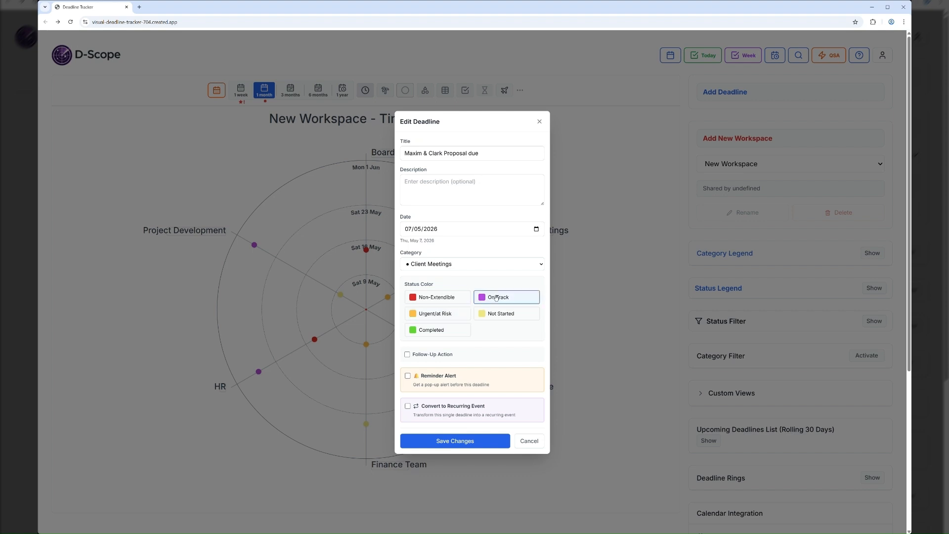
left_click(410, 184)
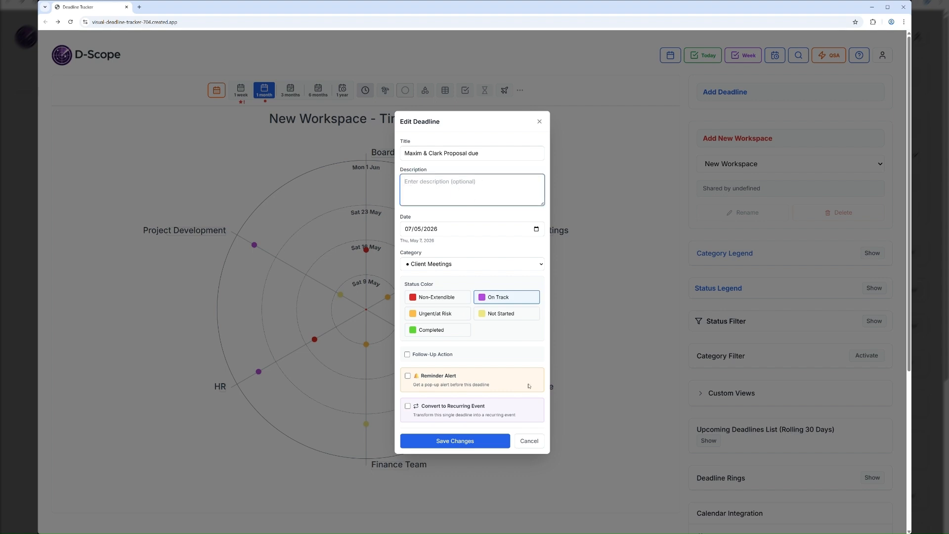
left_click(476, 443)
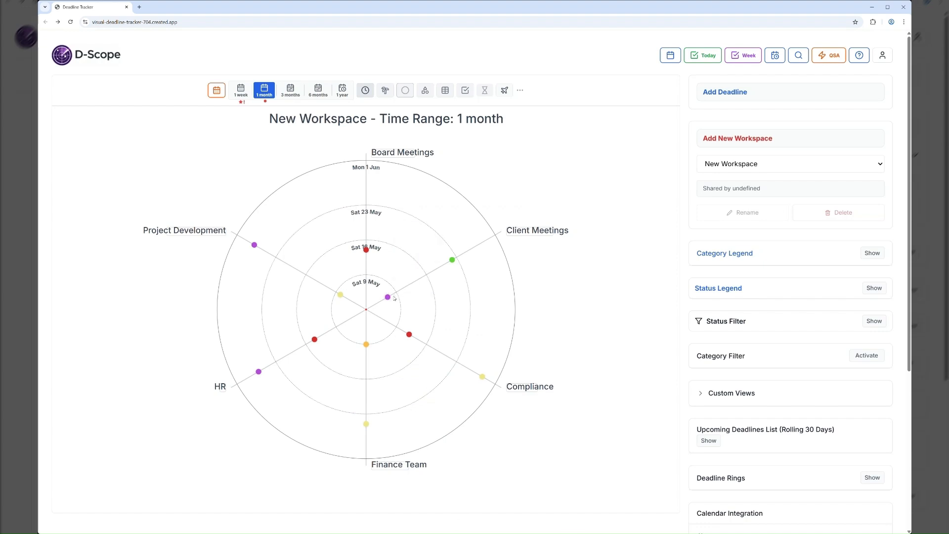
mouse_move(389, 299)
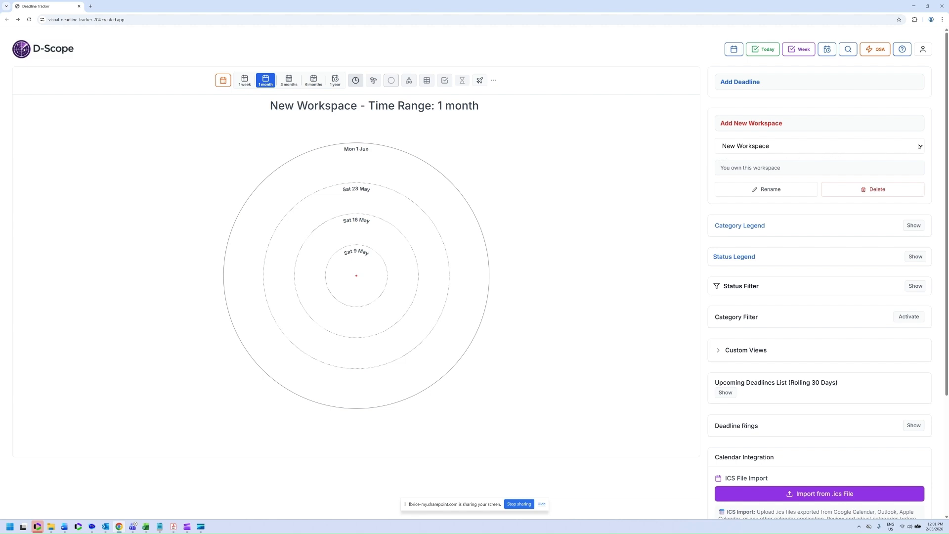
Review the available workspaces again, keeping New Workspace selected.
left_click(911, 149)
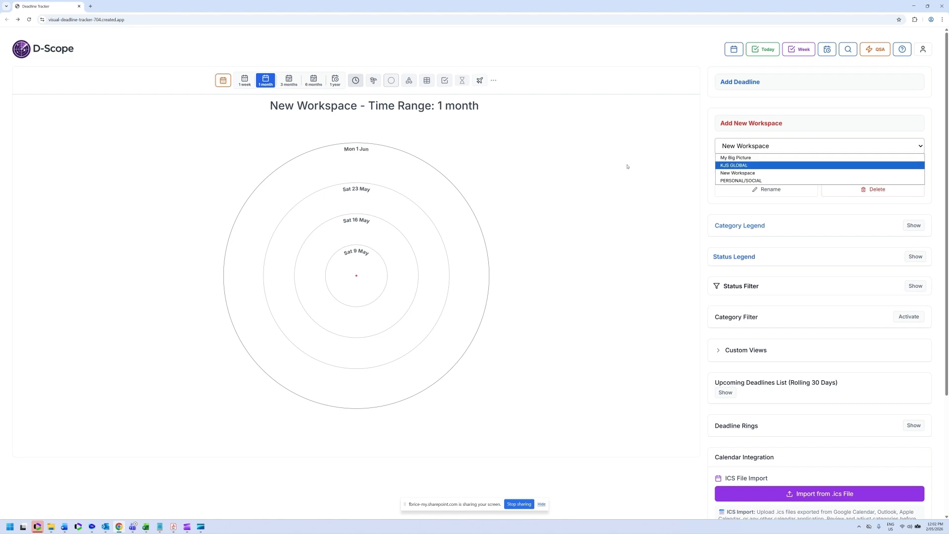
left_click(593, 172)
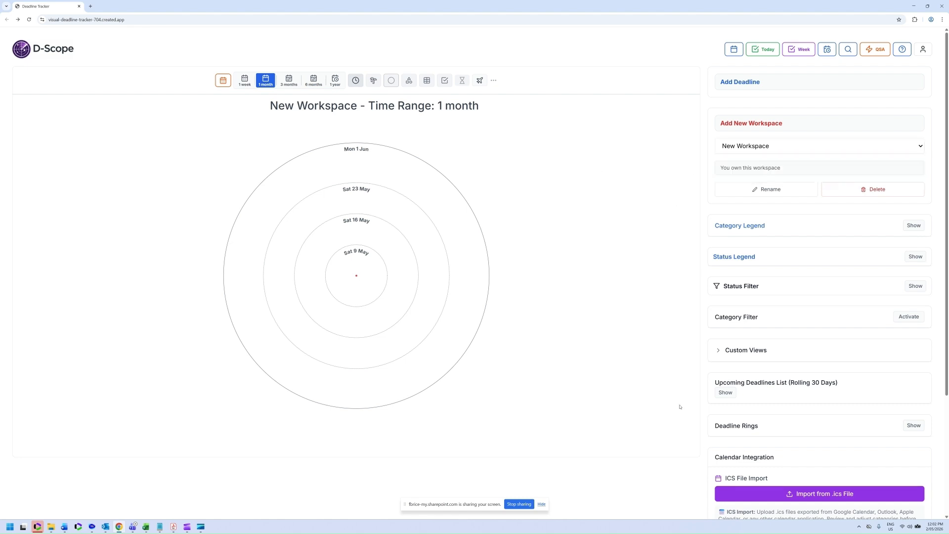